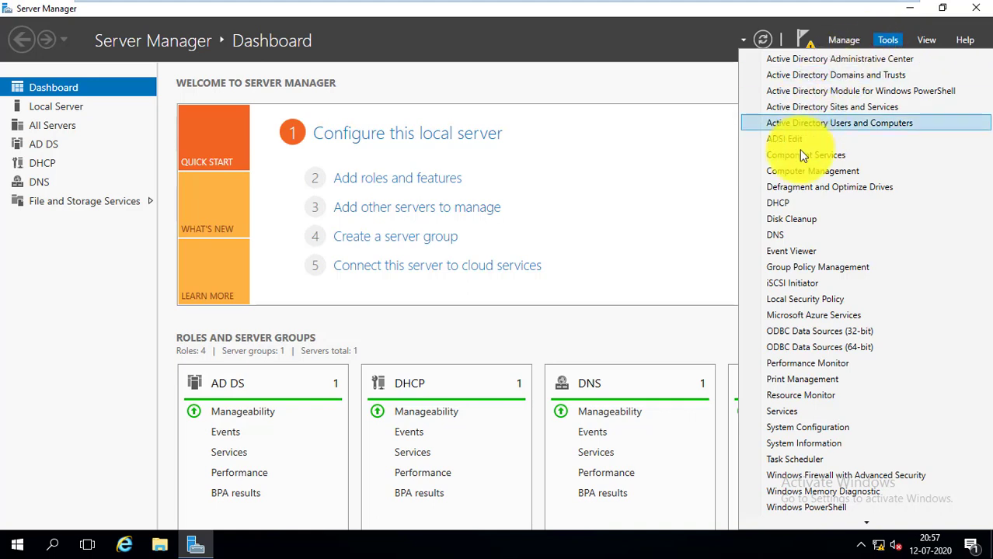
Open Disk Management in a maximized Computer Management window and review the attached disks
{"action": "left_click", "coordinate": [794, 178]}
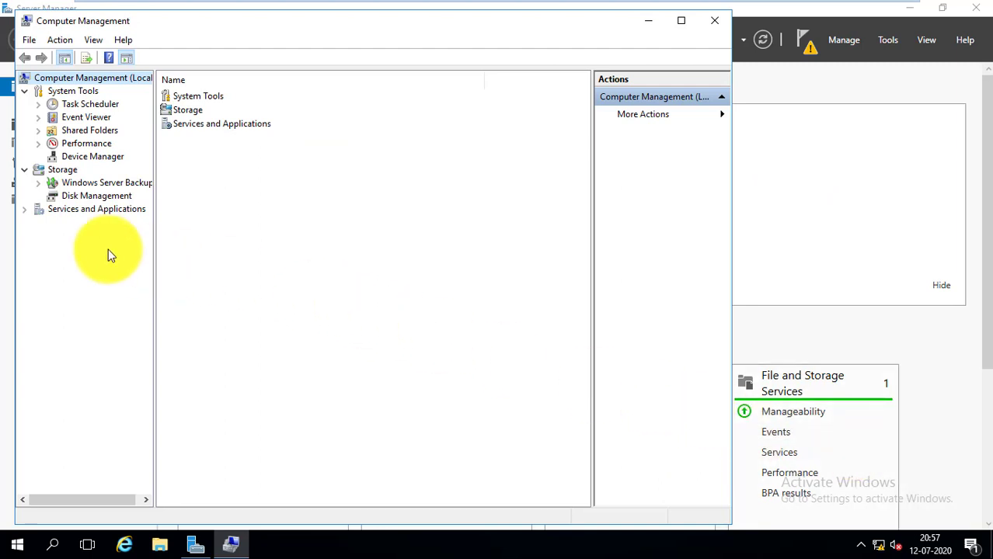
{"action": "left_click", "coordinate": [95, 195]}
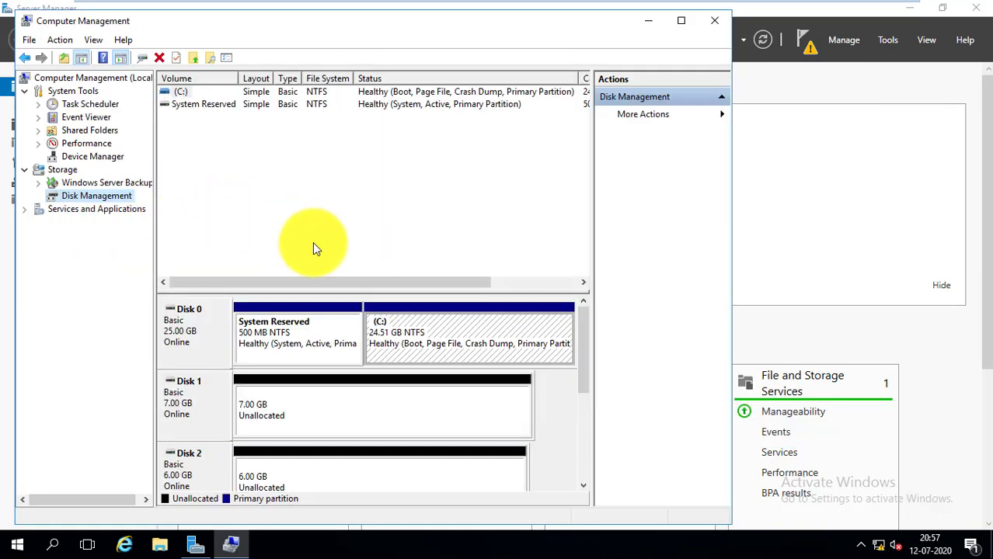
{"action": "left_click", "coordinate": [688, 28]}
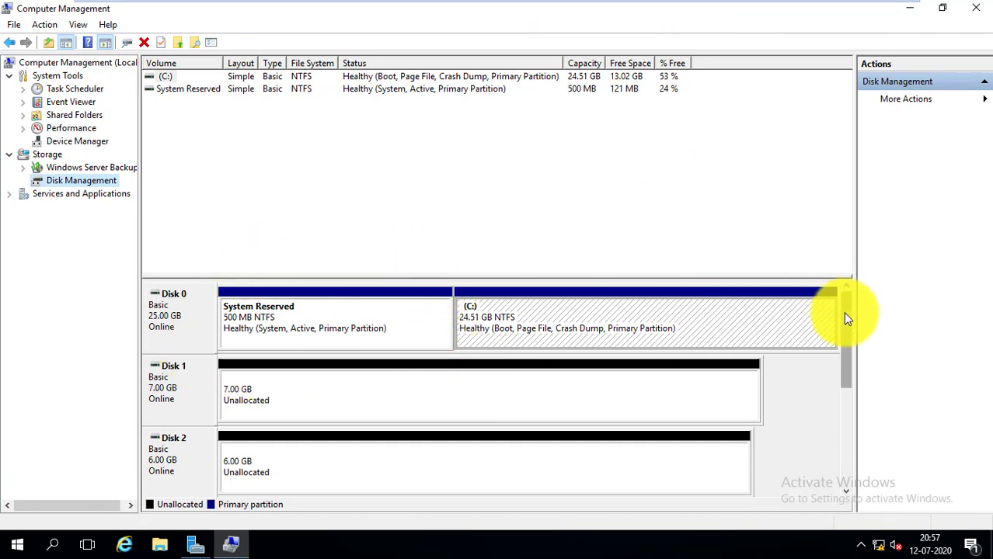
{"action": "scroll", "coordinate": [844, 314], "scroll_direction": "down", "scroll_amount": 1}
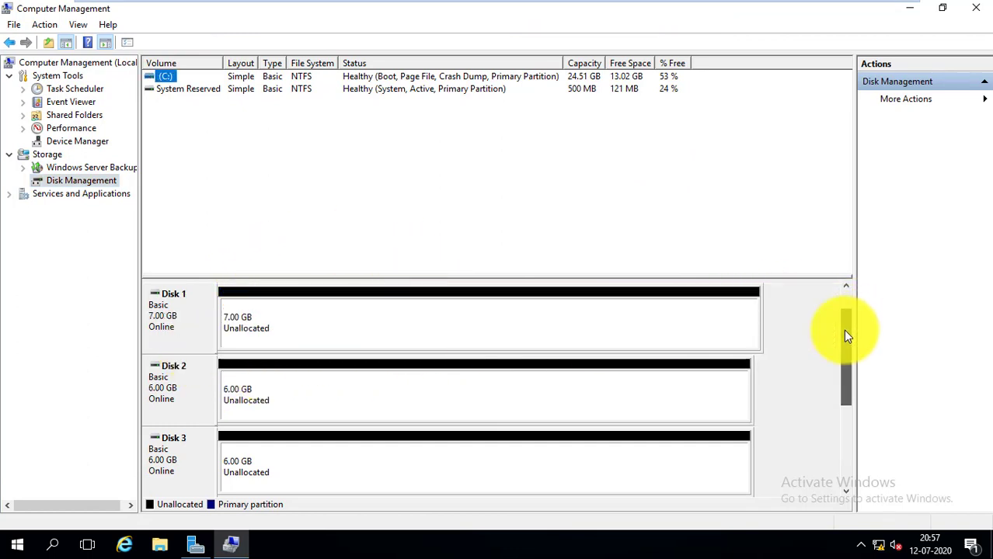
{"action": "scroll", "coordinate": [845, 333], "scroll_direction": "up", "scroll_amount": 1}
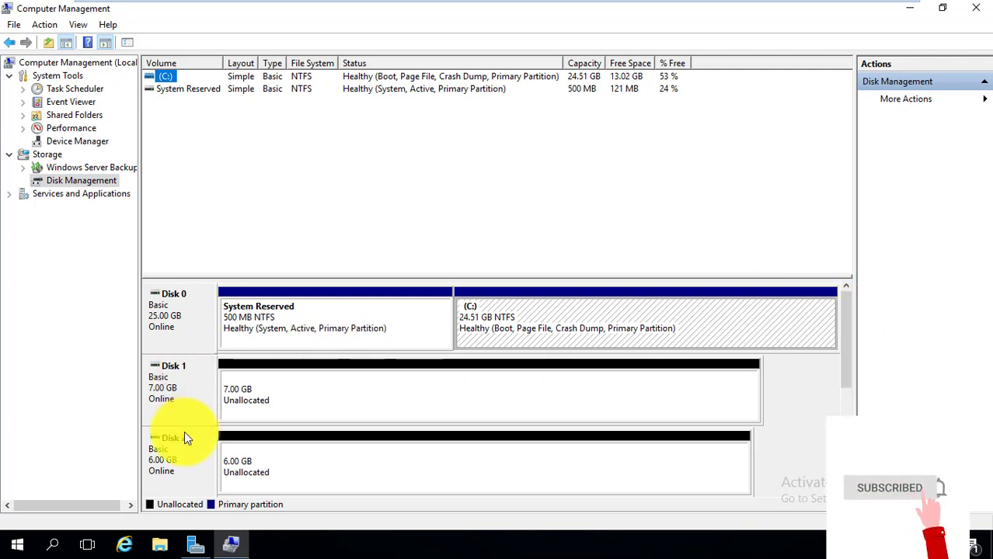
{"action": "scroll", "coordinate": [843, 388], "scroll_direction": "down", "scroll_amount": 1}
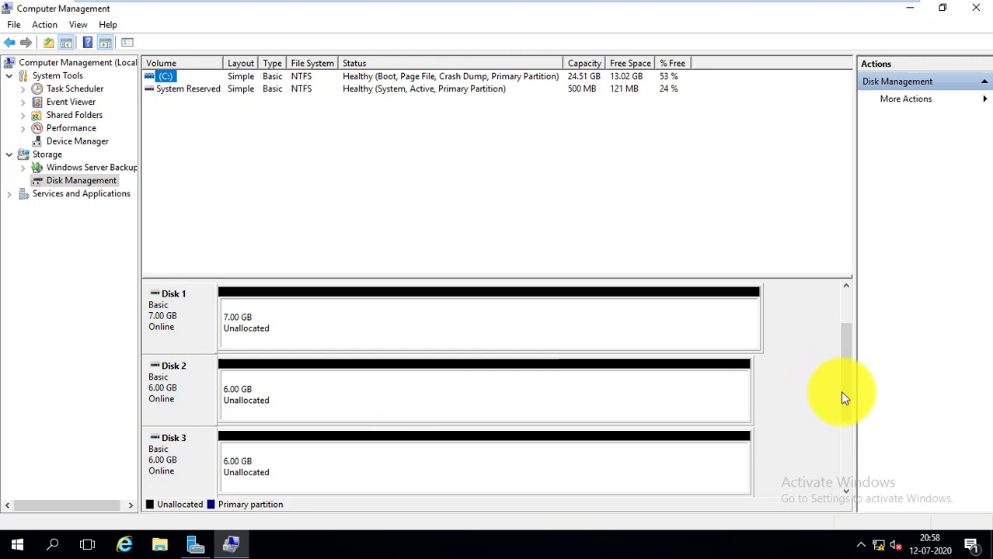
{"action": "scroll", "coordinate": [842, 393], "scroll_direction": "up", "scroll_amount": 2}
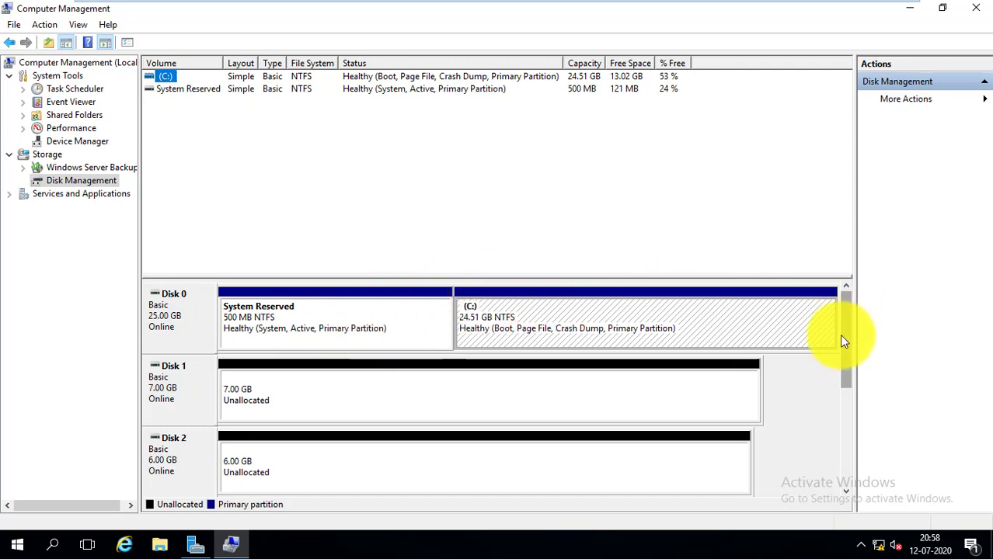
{"action": "left_click_drag", "start_coordinate": [844, 335], "coordinate": [844, 354]}
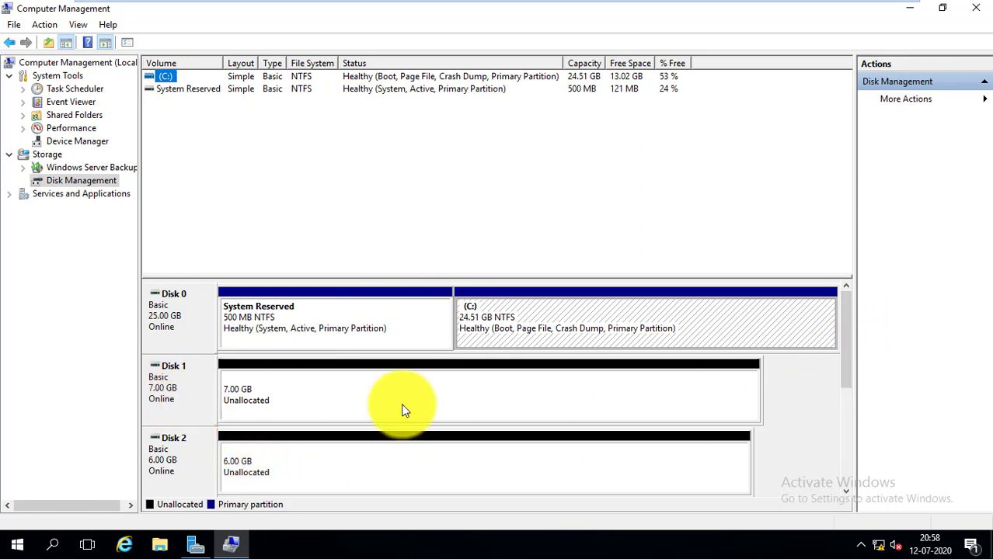
{"action": "left_click", "coordinate": [848, 392]}
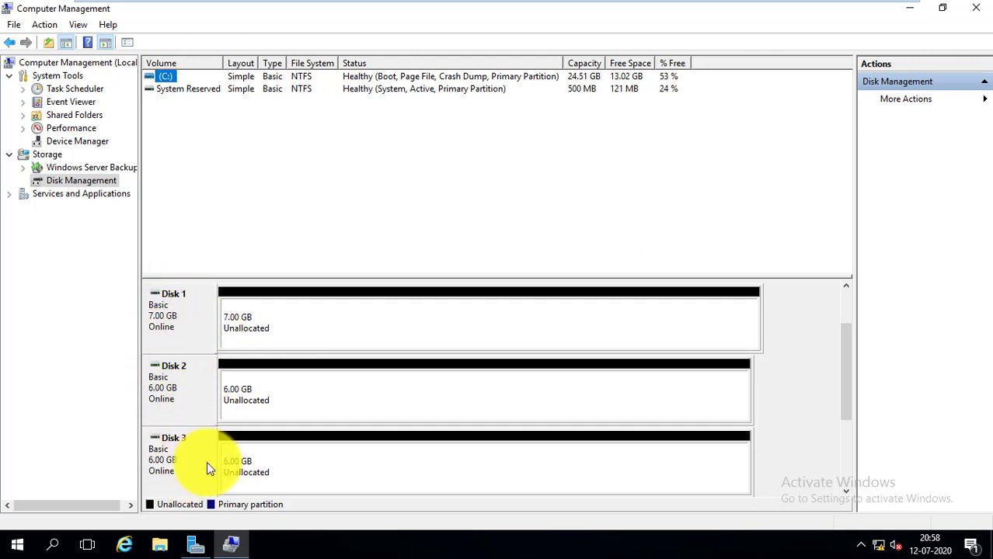
Convert Disk 1, Disk 2 and Disk 3 from basic to dynamic disks
{"action": "right_click", "coordinate": [183, 322]}
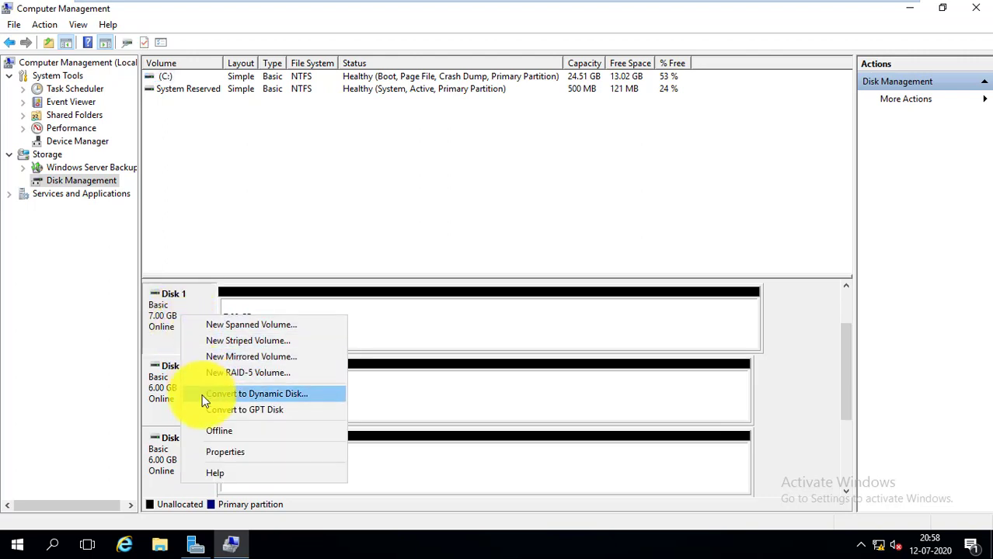
{"action": "left_click", "coordinate": [164, 310]}
{"action": "right_click", "coordinate": [164, 310]}
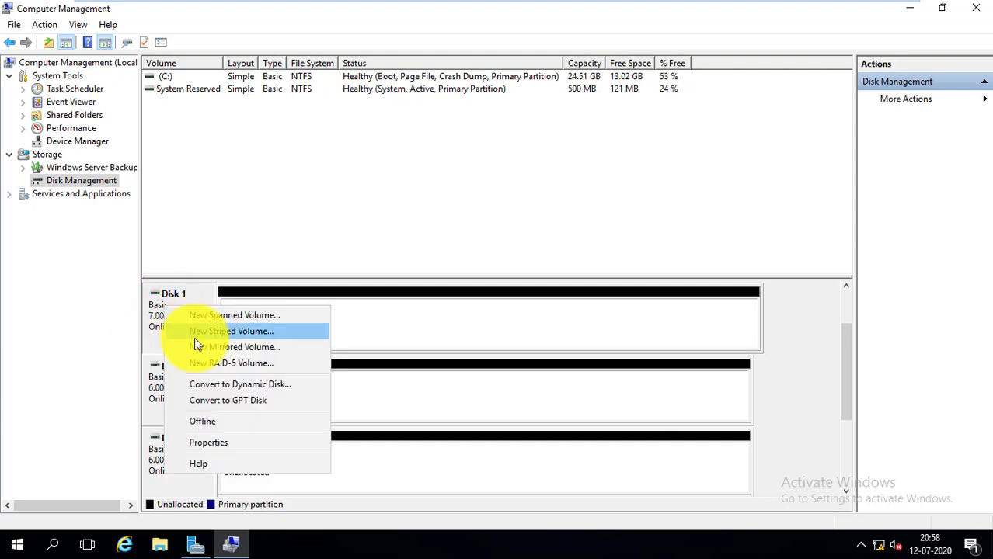
{"action": "left_click", "coordinate": [227, 384]}
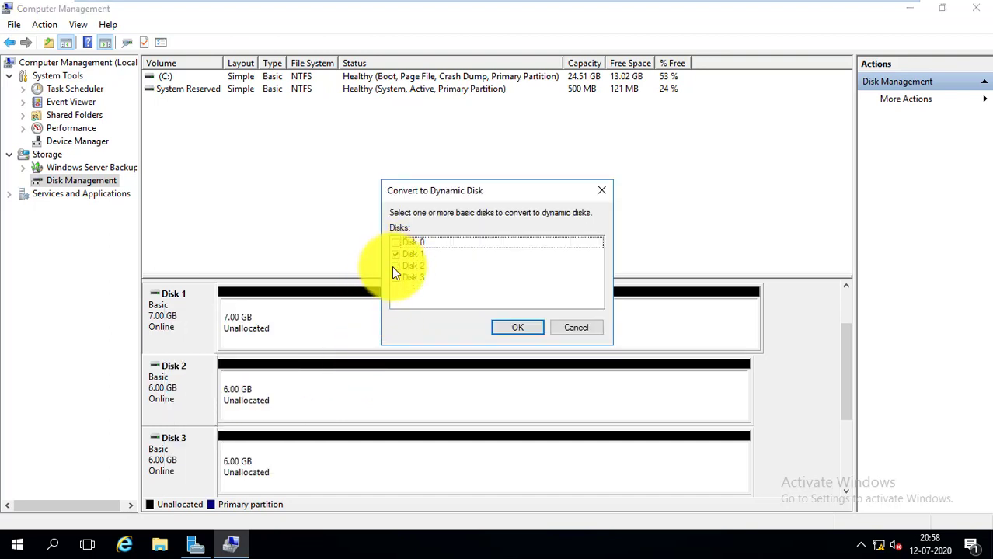
{"action": "left_click", "coordinate": [394, 266]}
{"action": "left_click", "coordinate": [395, 277]}
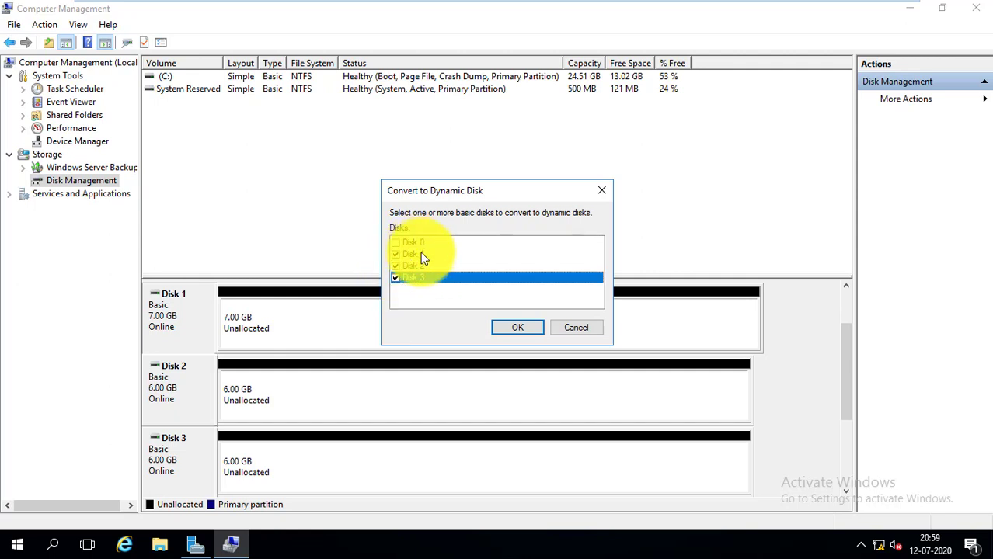
{"action": "left_click", "coordinate": [518, 327]}
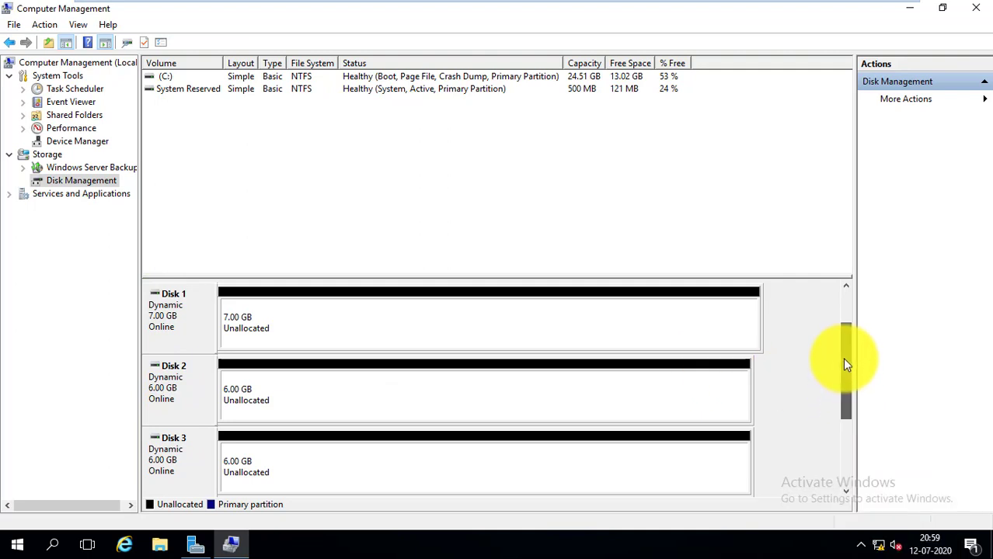
Create a 7165 MB simple volume on Disk 1 with drive letter E, quick-formatted as NTFS and labelled New Volume
{"action": "scroll", "coordinate": [847, 363], "scroll_direction": "up", "scroll_amount": 2}
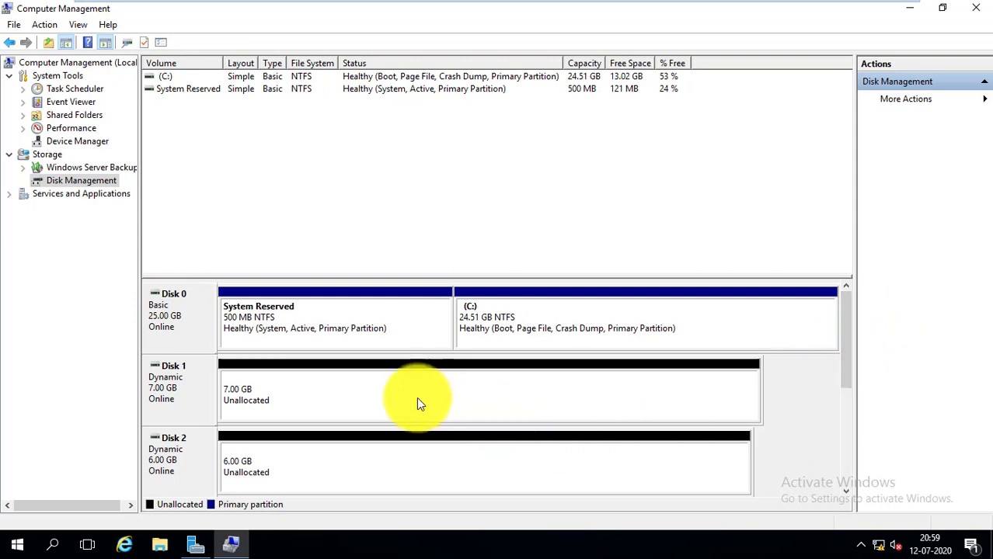
{"action": "left_click", "coordinate": [354, 402]}
{"action": "right_click", "coordinate": [354, 402]}
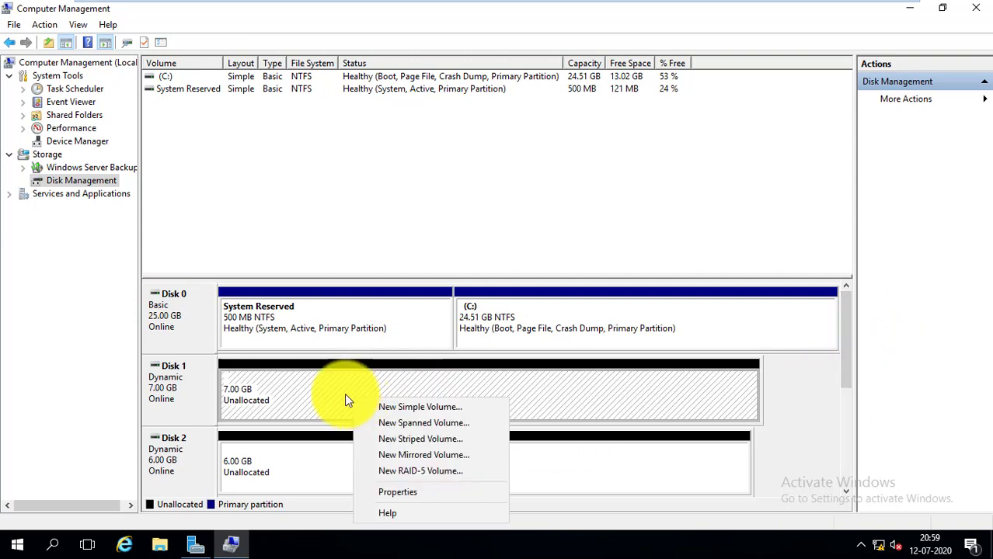
{"action": "left_click", "coordinate": [398, 407]}
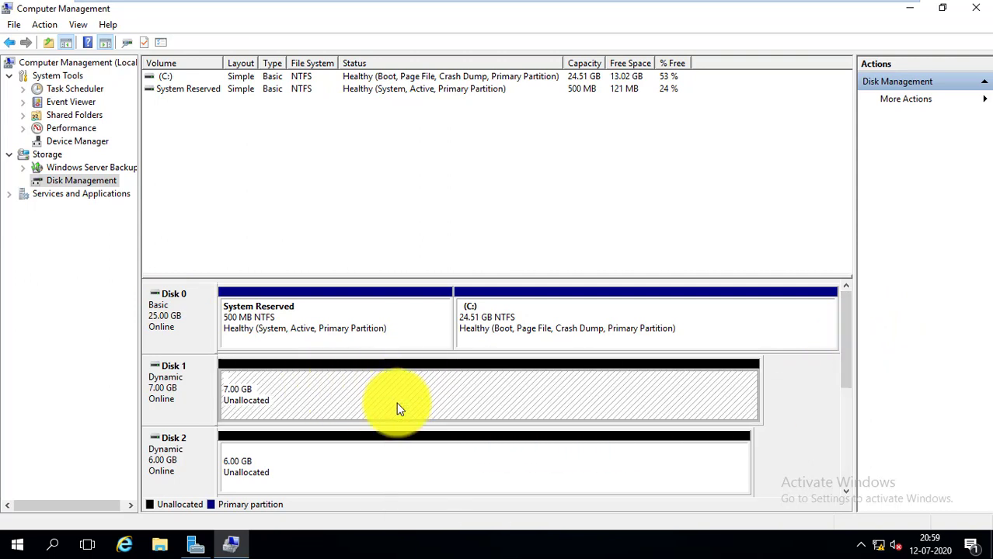
{"action": "left_click", "coordinate": [438, 340]}
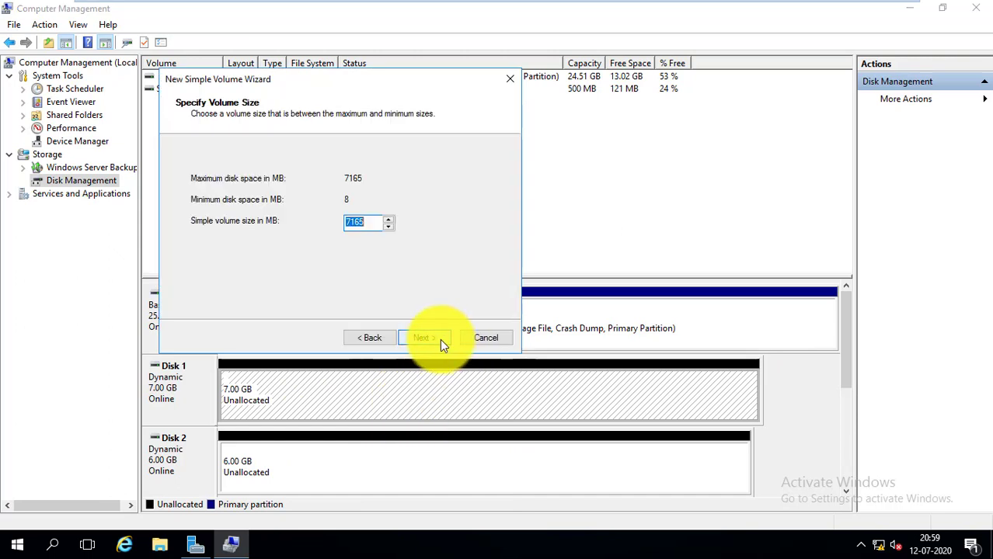
{"action": "left_click", "coordinate": [437, 339]}
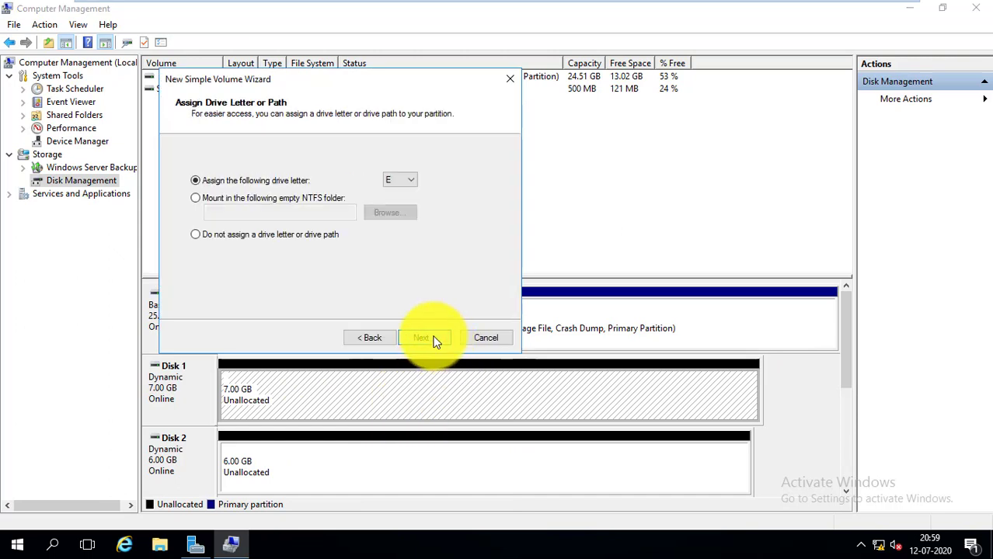
{"action": "left_click", "coordinate": [436, 339]}
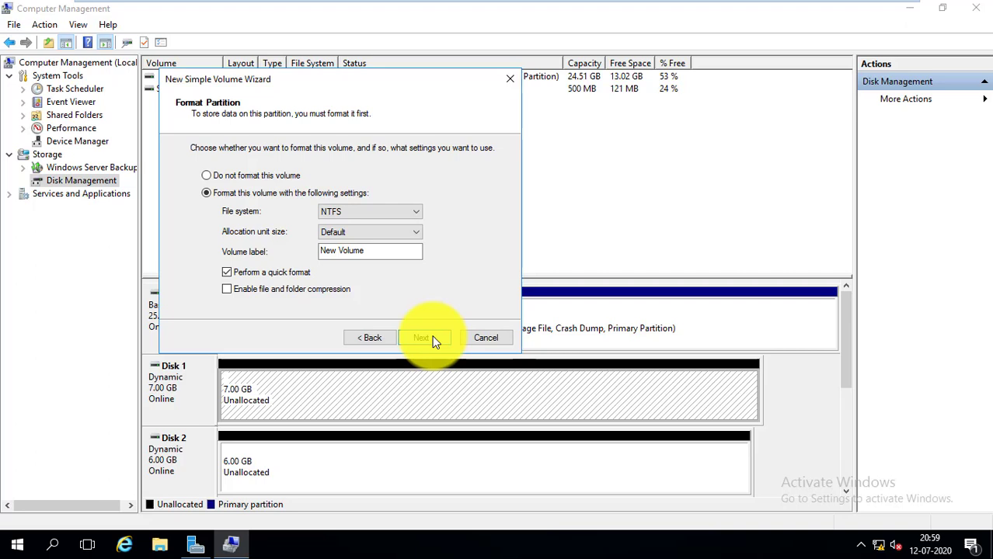
{"action": "left_click", "coordinate": [436, 340]}
{"action": "left_click", "coordinate": [425, 338]}
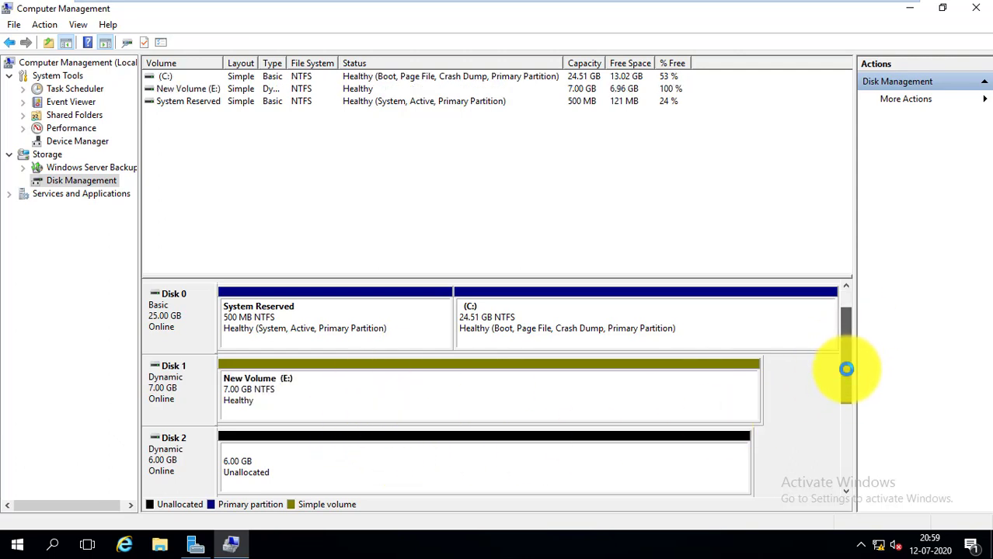
Create a 6.00 GB simple volume on Disk 2 with drive letter F, formatted as NTFS and labelled New Volume
{"action": "scroll", "coordinate": [847, 368], "scroll_direction": "down", "scroll_amount": 2}
{"action": "left_click", "coordinate": [381, 405]}
{"action": "right_click", "coordinate": [379, 400]}
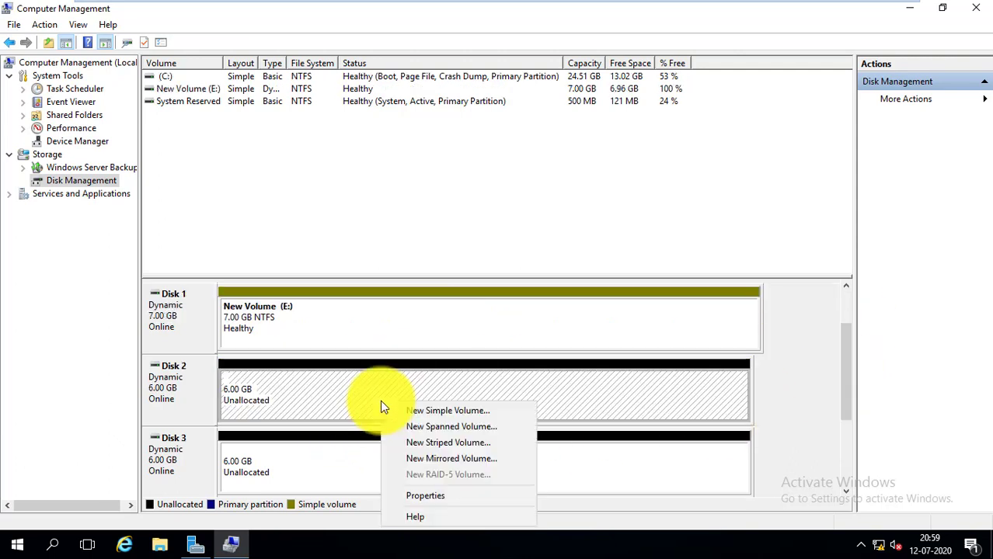
{"action": "left_click", "coordinate": [413, 408]}
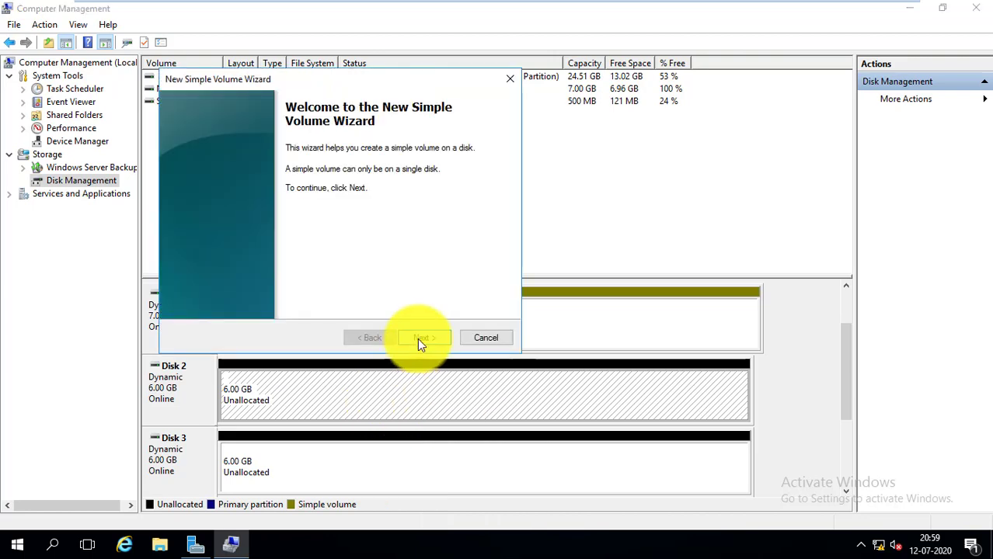
{"action": "left_click", "coordinate": [417, 337]}
{"action": "left_click", "coordinate": [417, 338]}
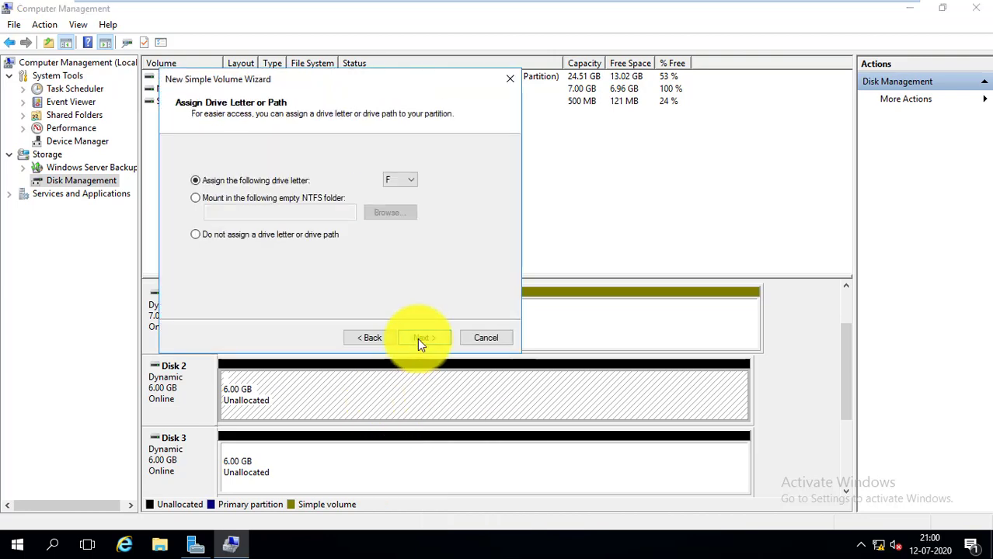
{"action": "left_click", "coordinate": [417, 338]}
{"action": "left_click", "coordinate": [418, 338]}
{"action": "left_click", "coordinate": [417, 338]}
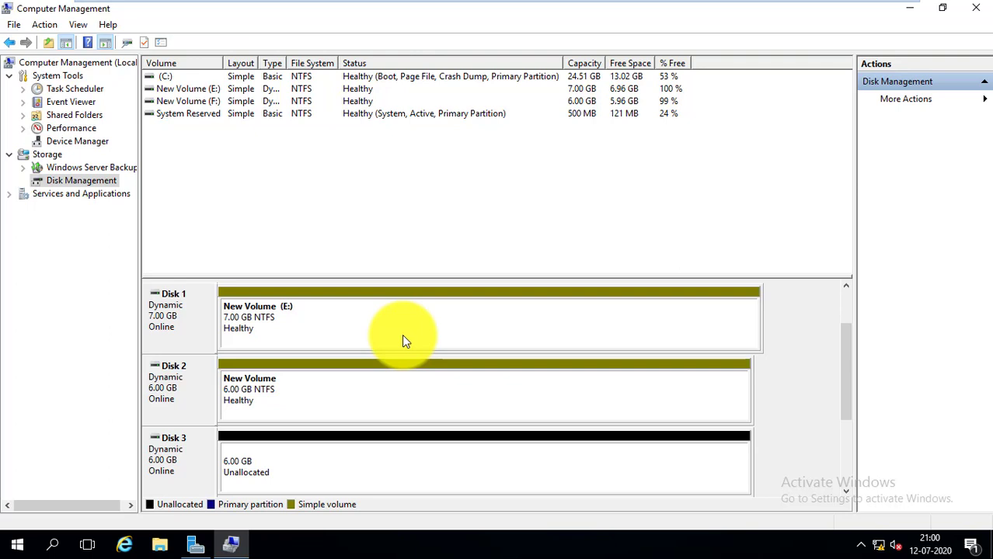
Delete the simple volume E: from Disk 1 and accept the erasure of its data
{"action": "left_click", "coordinate": [286, 313]}
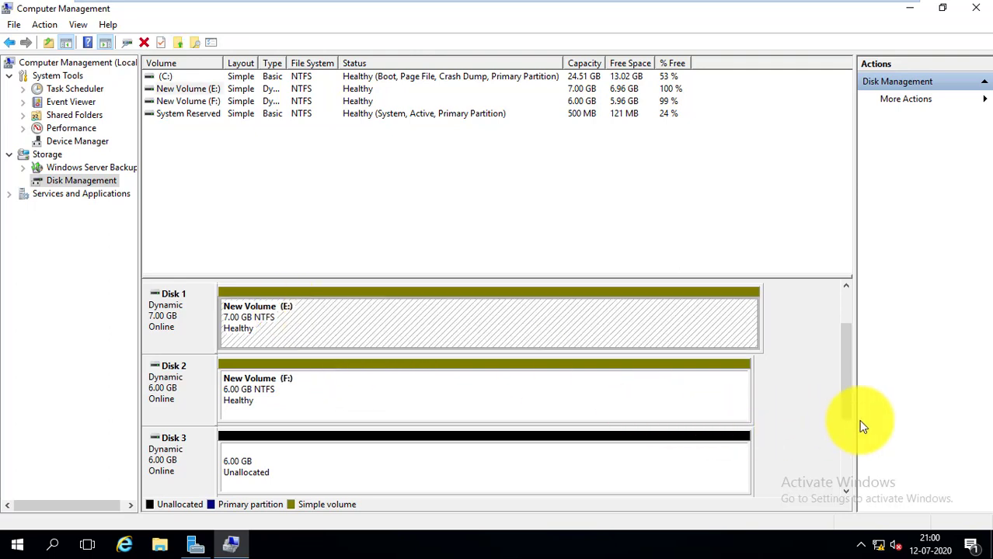
{"action": "scroll", "coordinate": [846, 406], "scroll_direction": "up", "scroll_amount": 2}
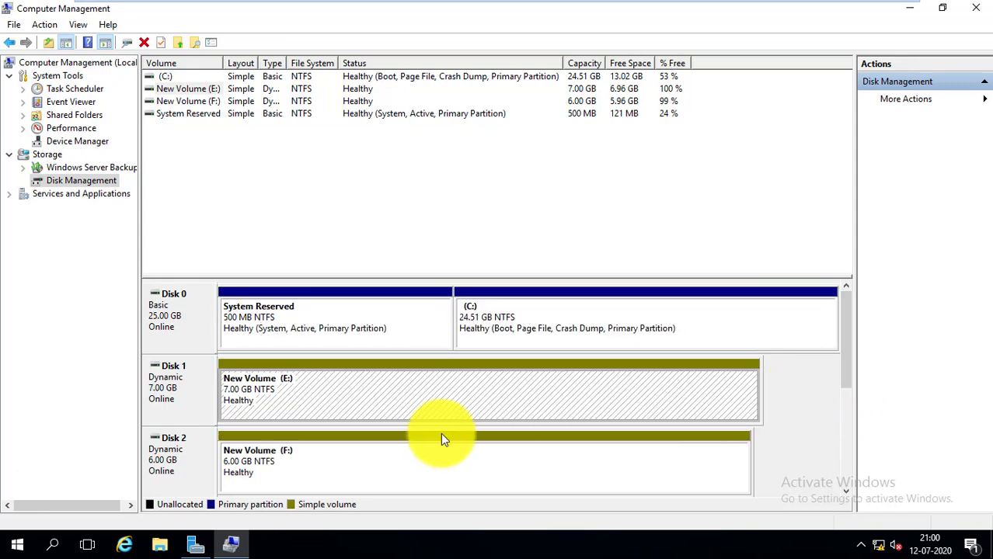
{"action": "right_click", "coordinate": [272, 394]}
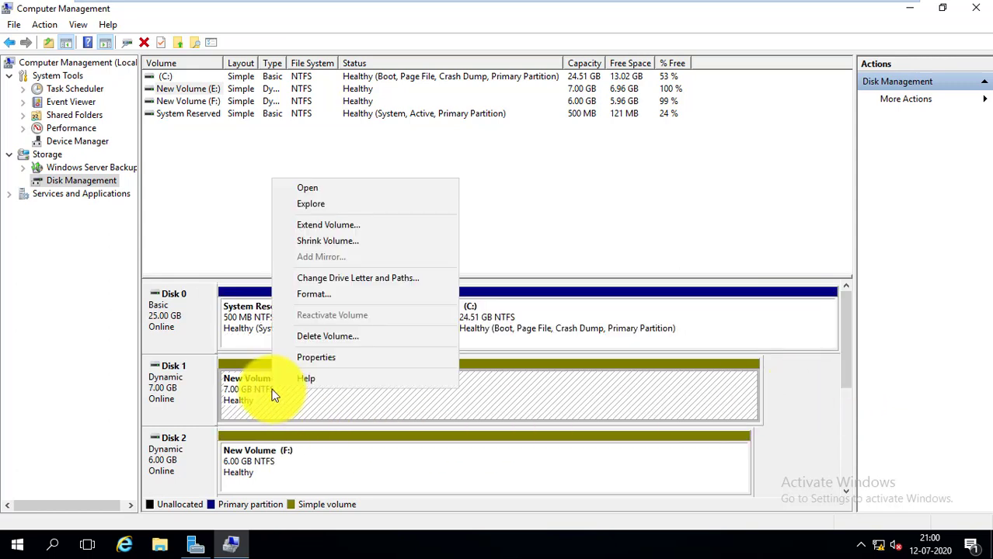
{"action": "left_click", "coordinate": [356, 341]}
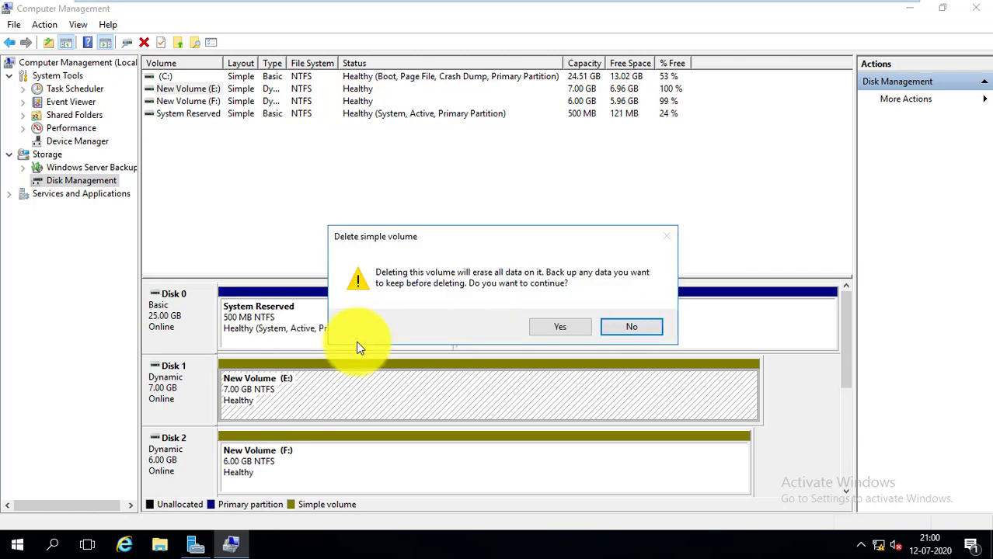
{"action": "left_click", "coordinate": [532, 326]}
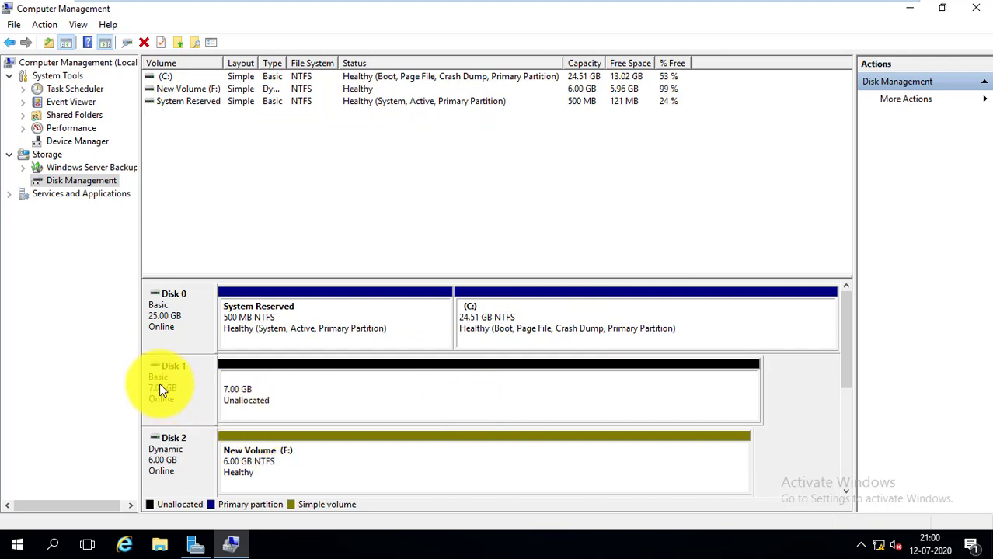
Delete the simple volume F: from Disk 2 and accept the erasure of its data
{"action": "right_click", "coordinate": [266, 458]}
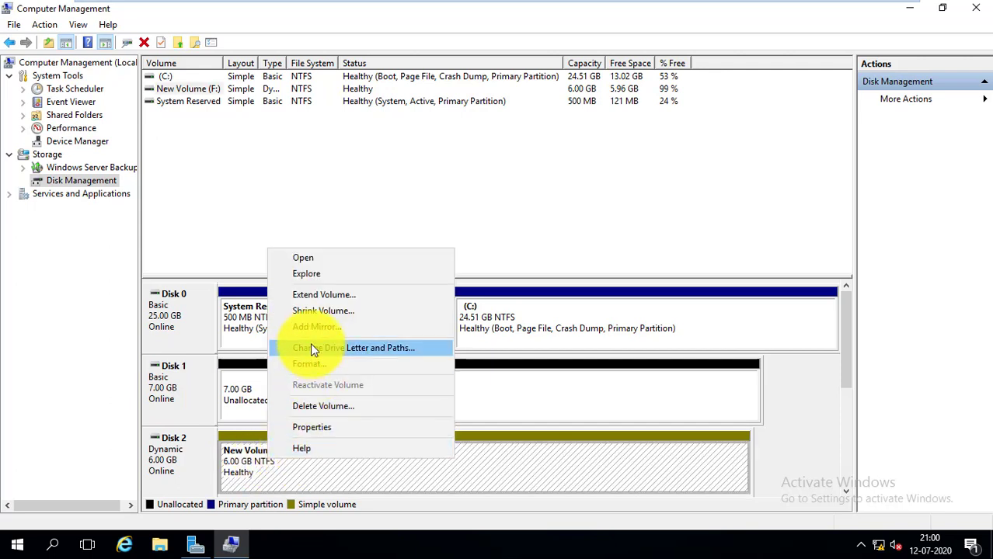
{"action": "left_click", "coordinate": [323, 404]}
{"action": "left_click", "coordinate": [539, 324]}
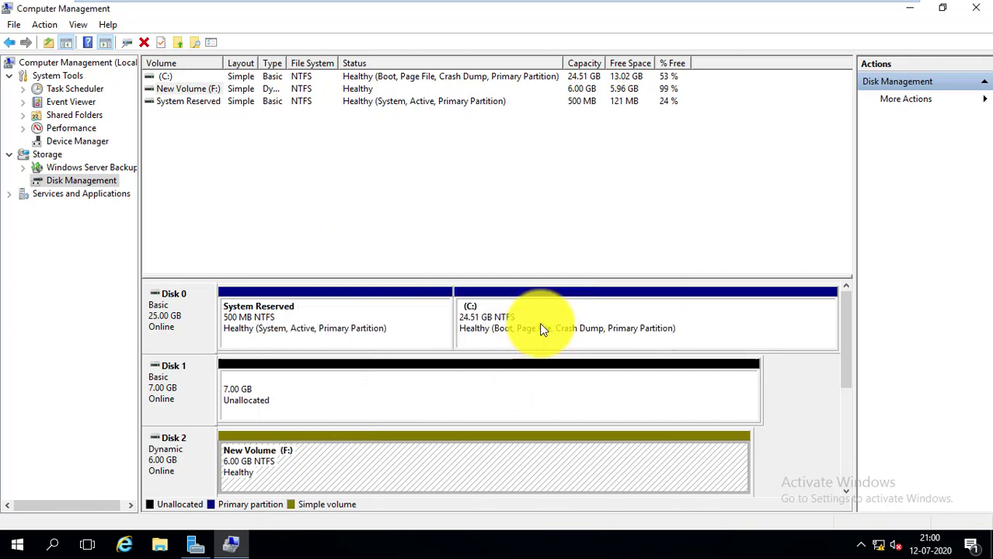